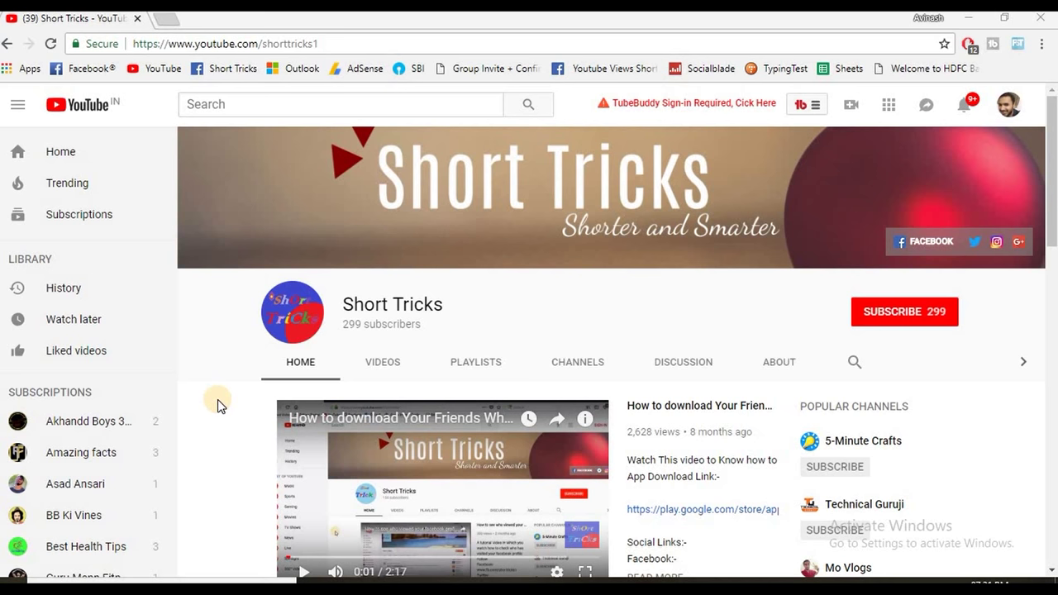
- Subscribe to the Short Tricks YouTube channel, bringing its count to 300 subscribers
left_click(906, 313)
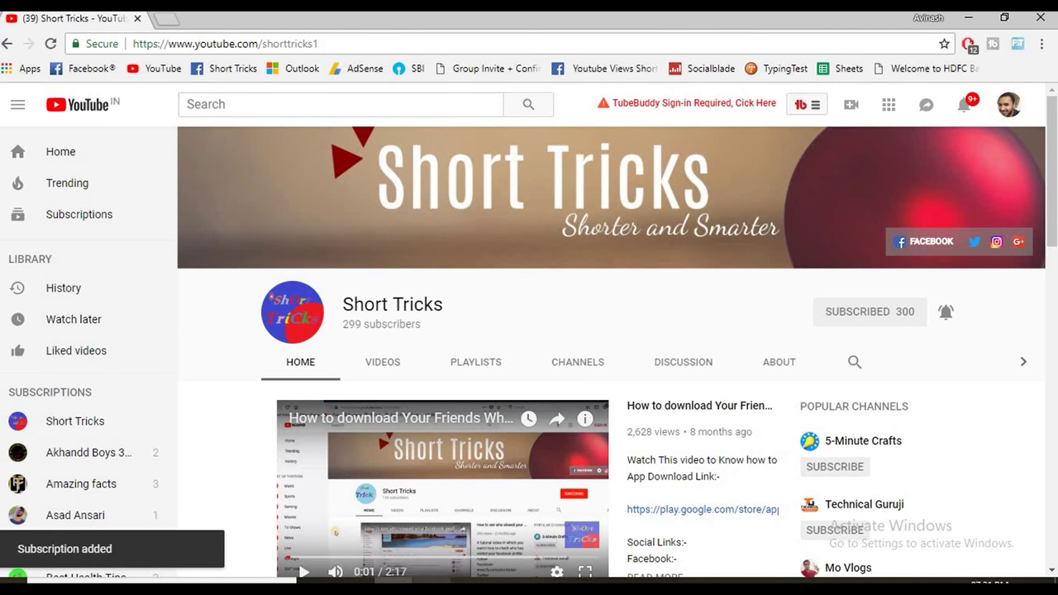
- On the mirrored phone, search the Play Store for 'bhimyes' and open the BHIM YES PAY listing
key("alt+Tab")
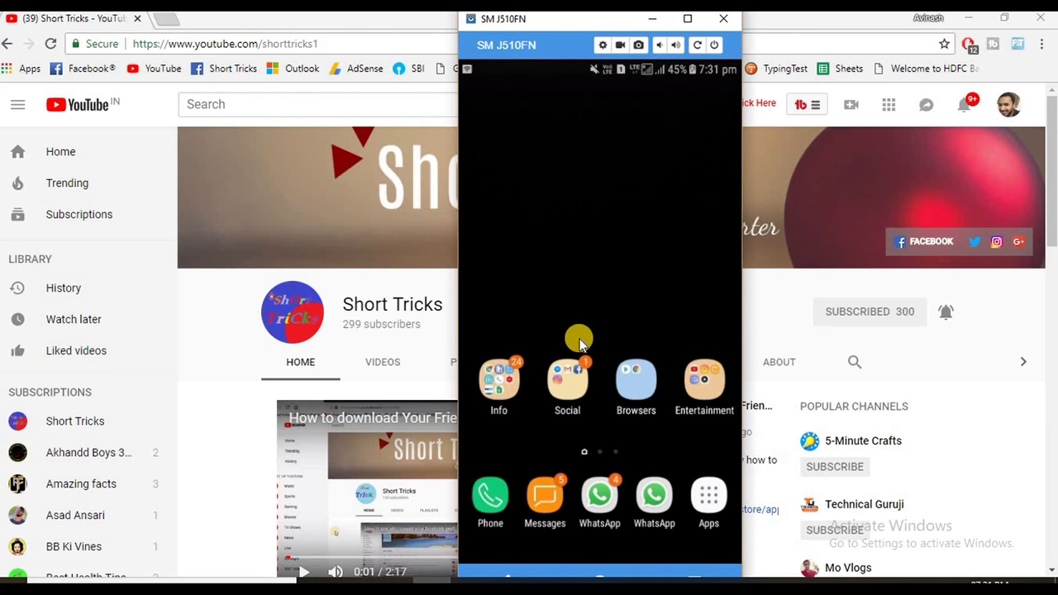
left_click(635, 379)
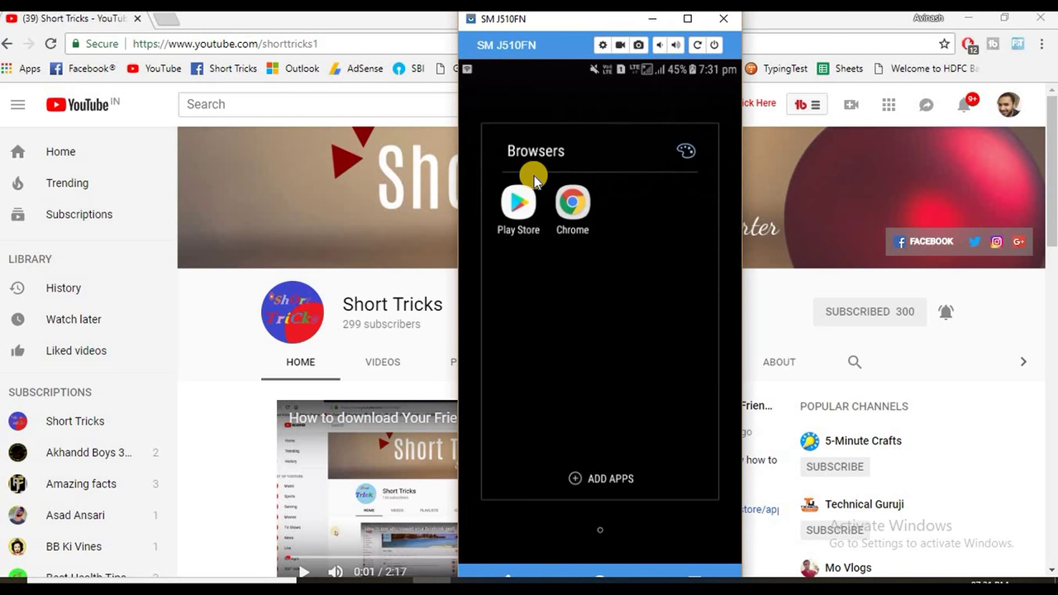
left_click(520, 199)
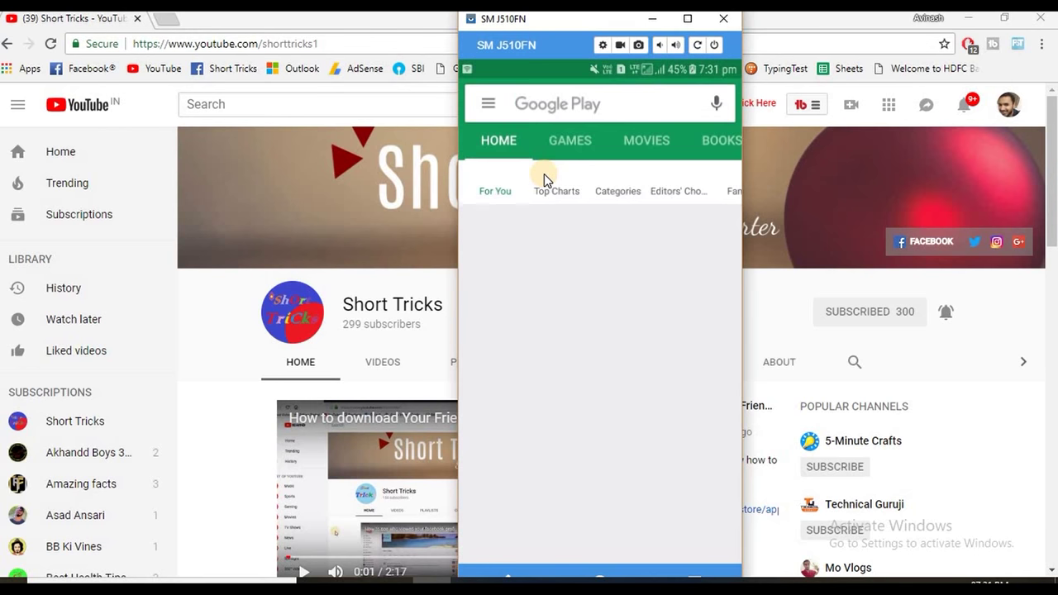
type("bhim")
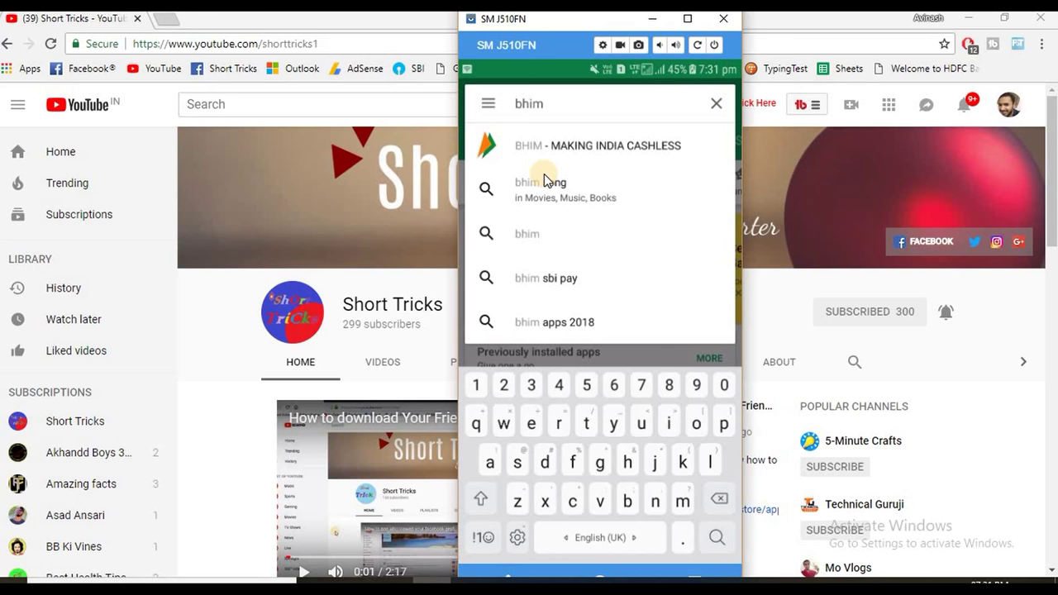
type("yes")
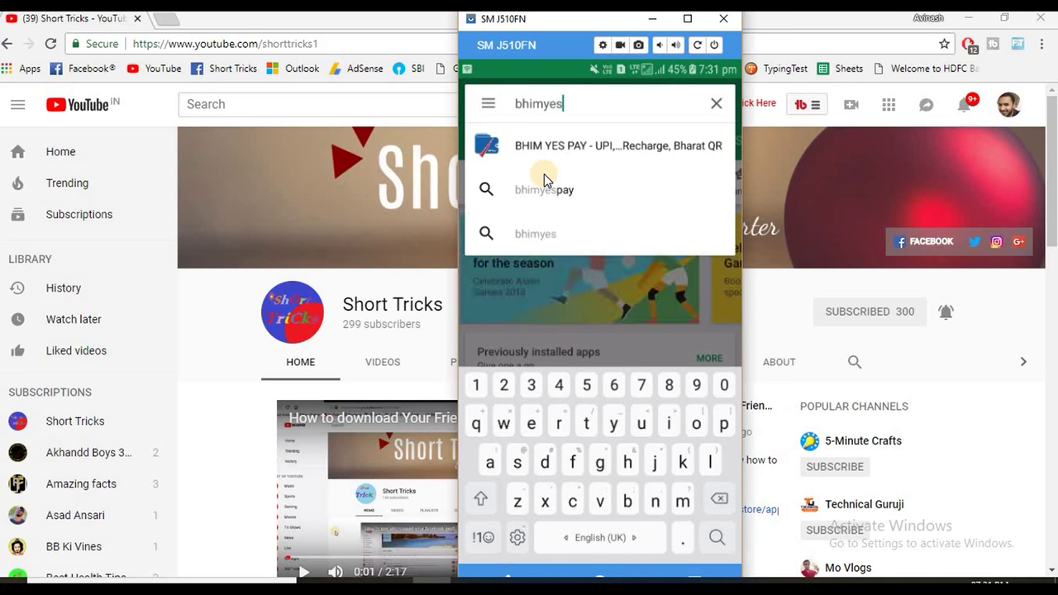
left_click(544, 174)
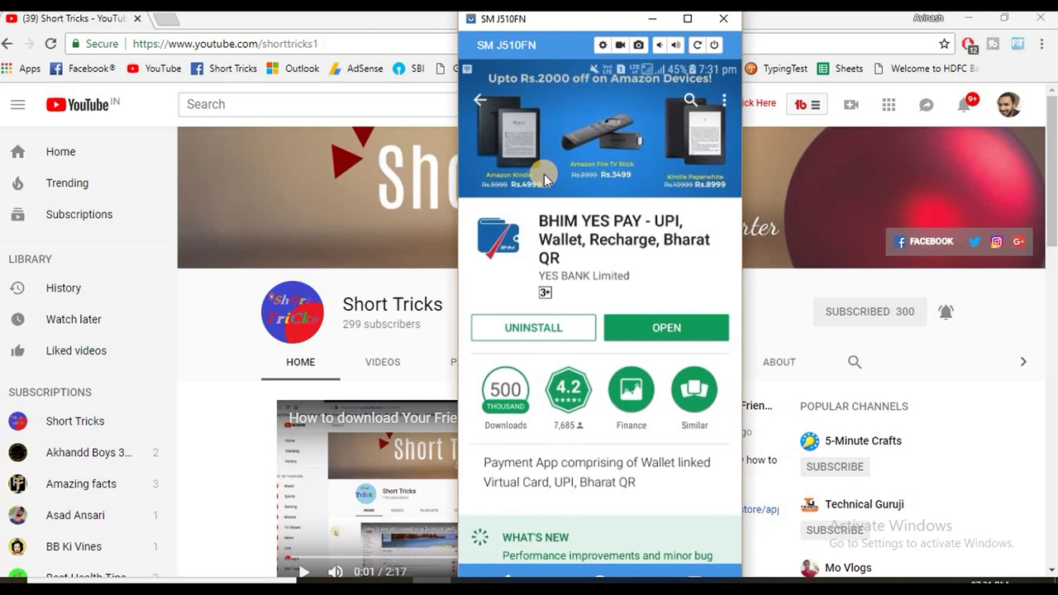
- Open BHIM YES PAY, choose Register, and submit the mobile number for OTP verification
left_click(697, 328)
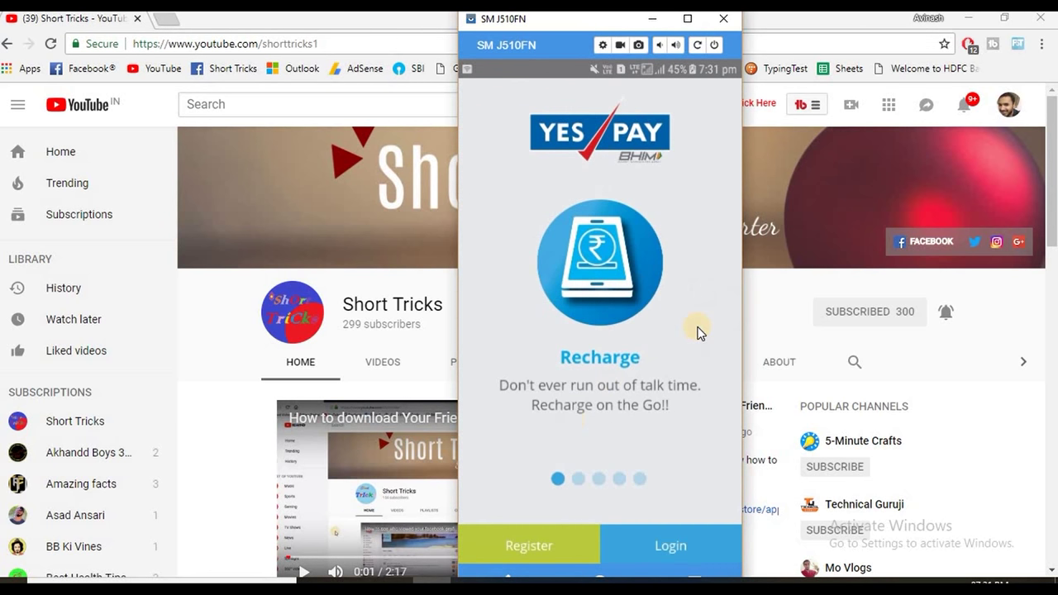
left_click(542, 541)
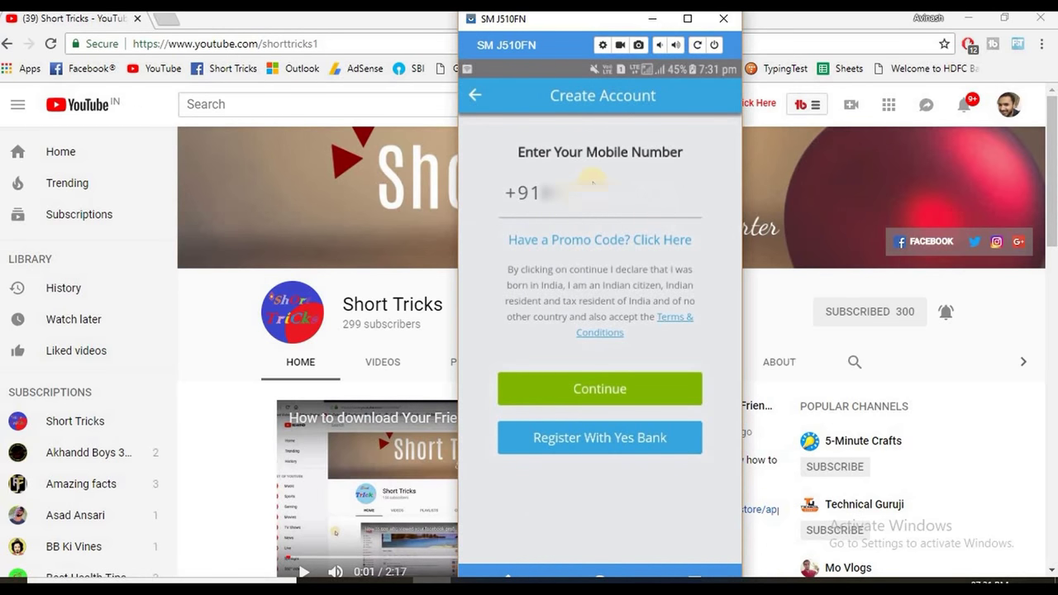
left_click(592, 207)
type("98765")
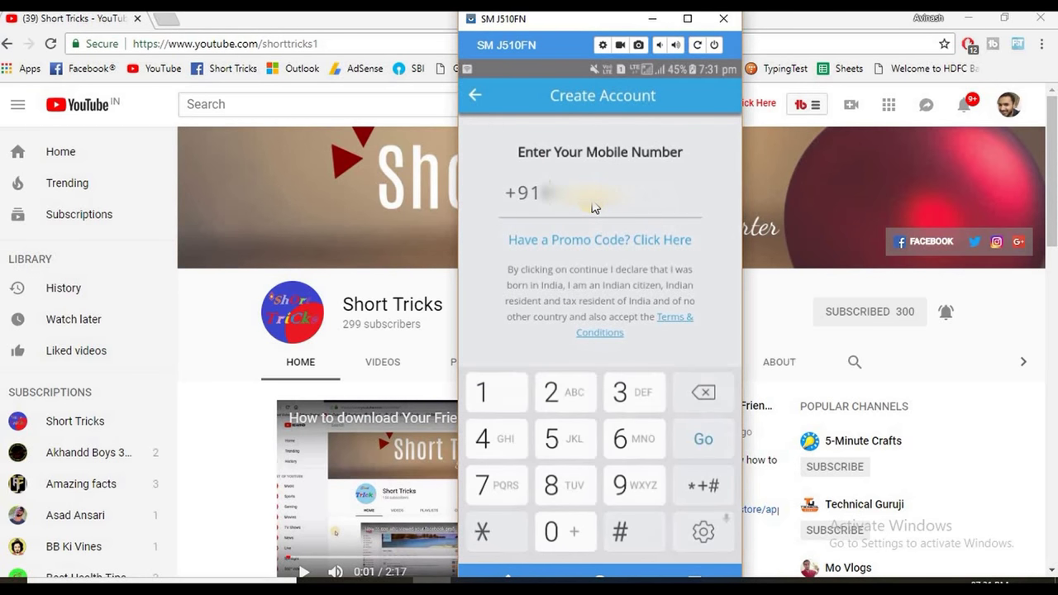
type("4321")
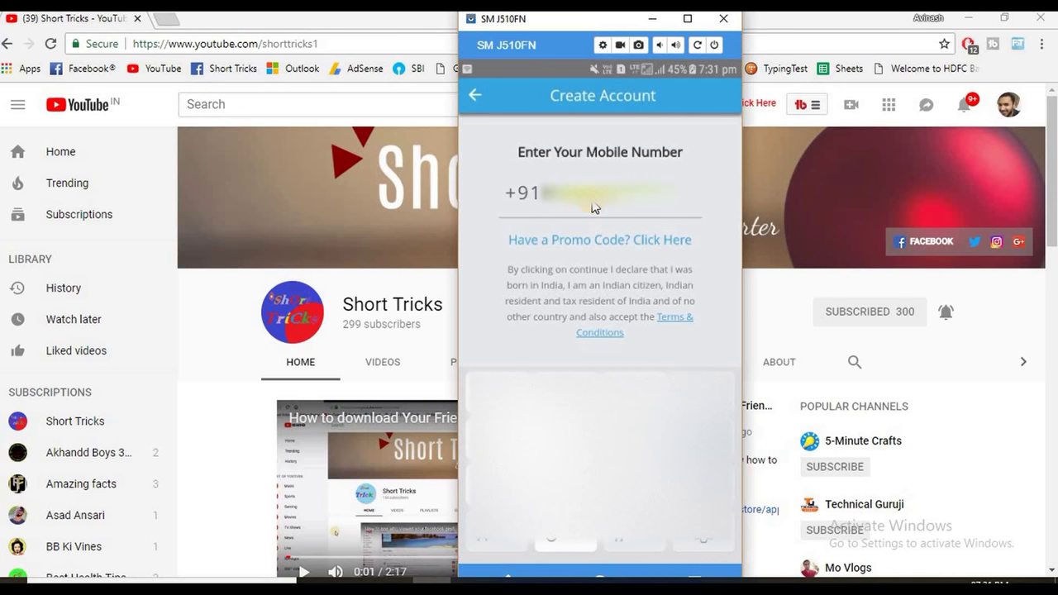
type("0")
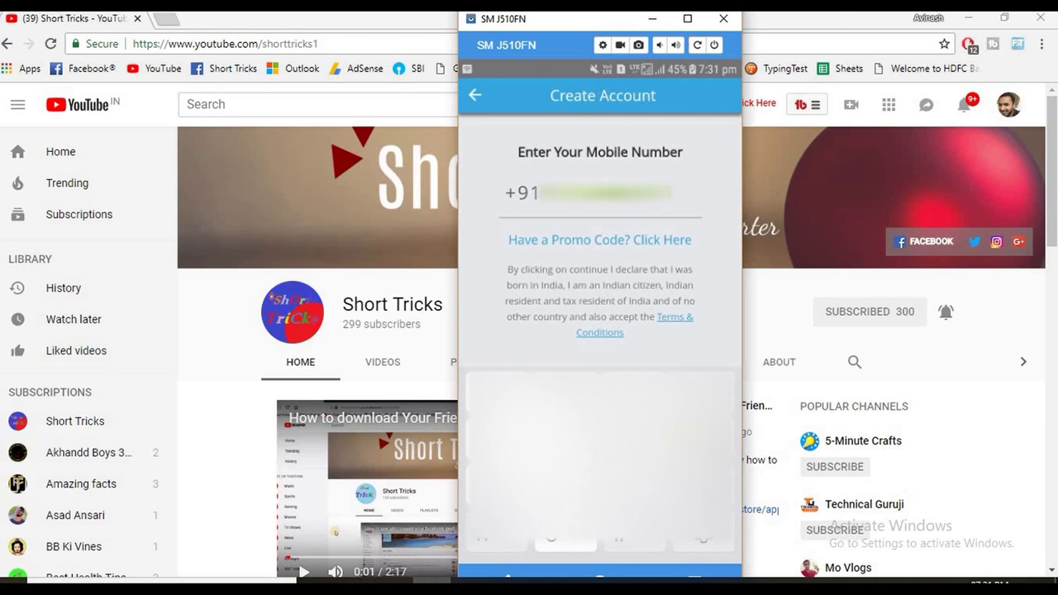
key("Return")
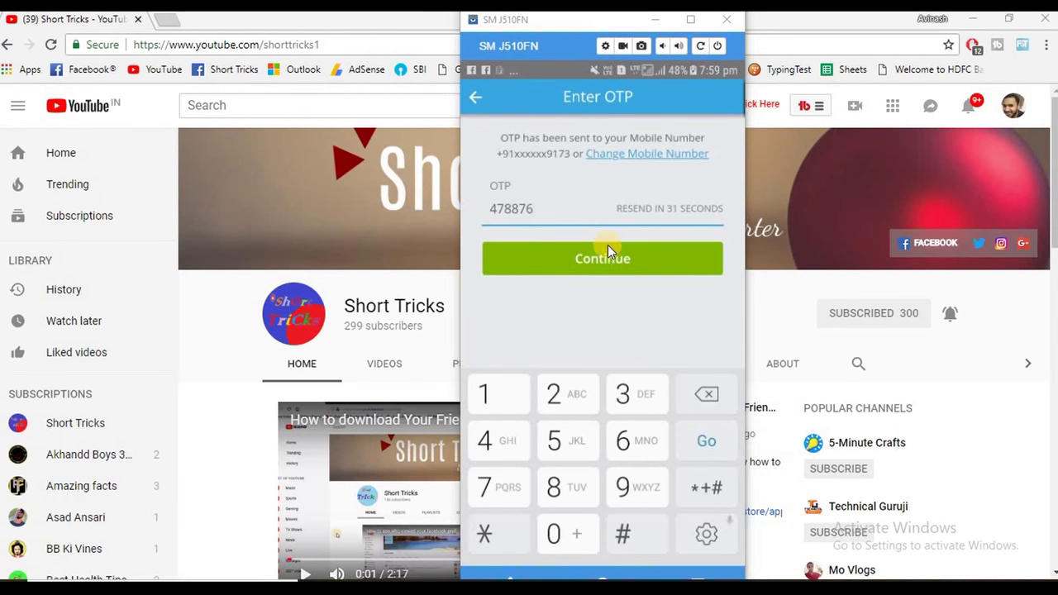
- Submit the received OTP, then enter the full name and email address
left_click(600, 251)
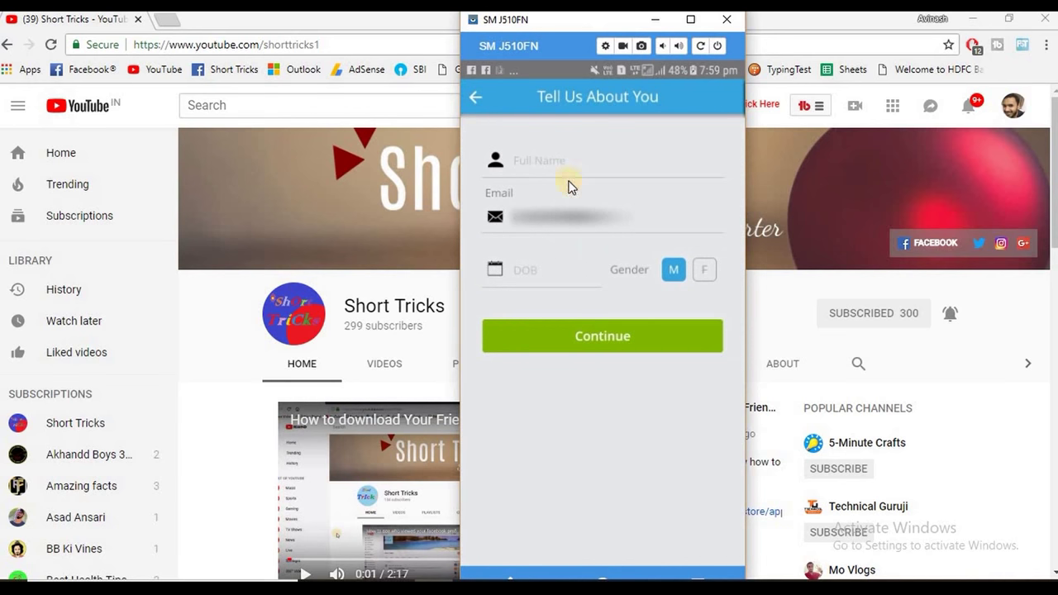
left_click(552, 168)
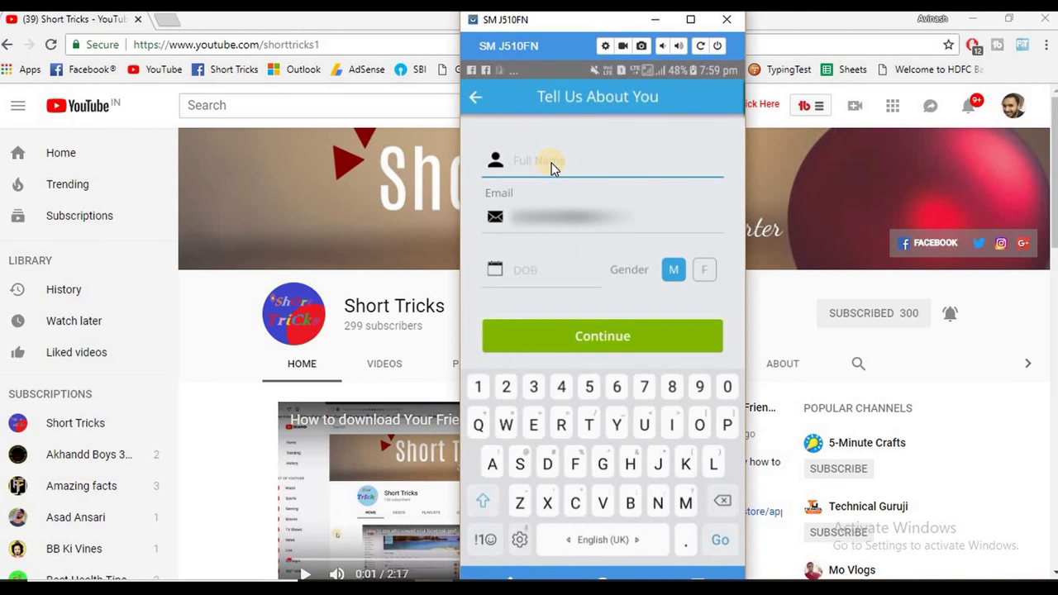
type("Shor")
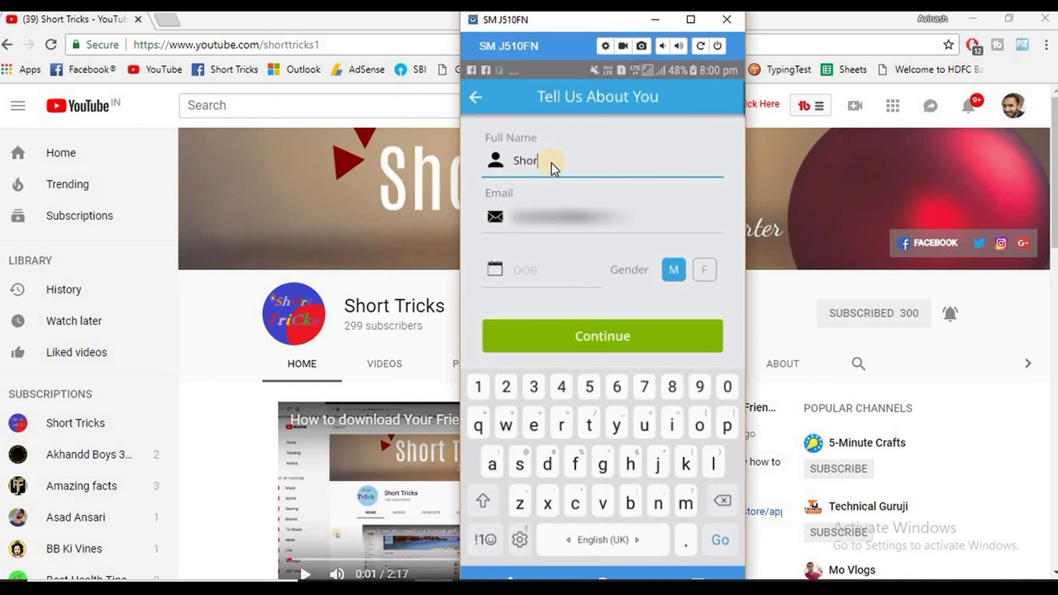
type("t tricks")
left_click(565, 228)
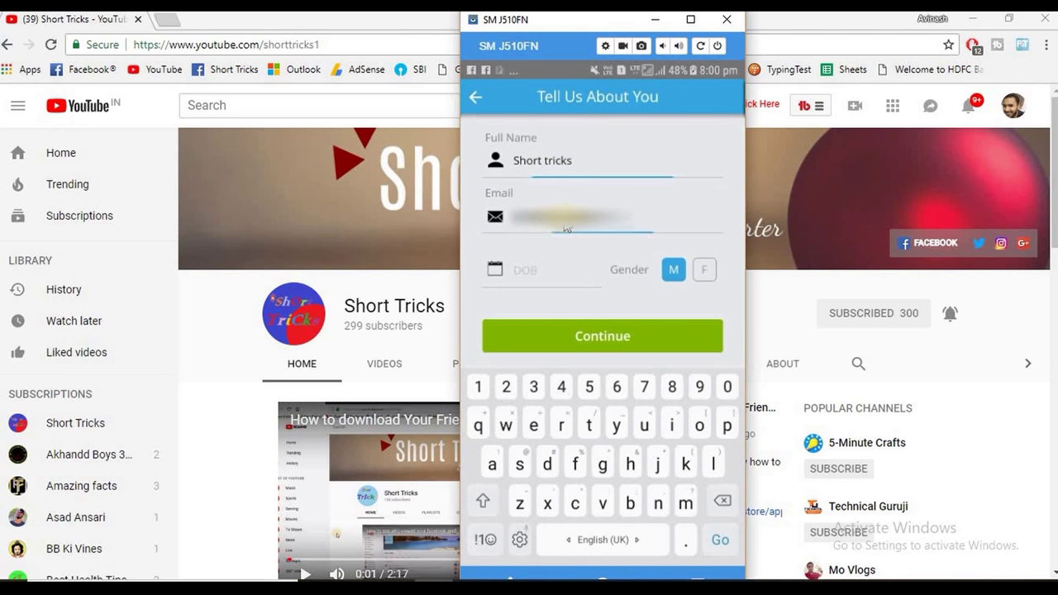
type("shor")
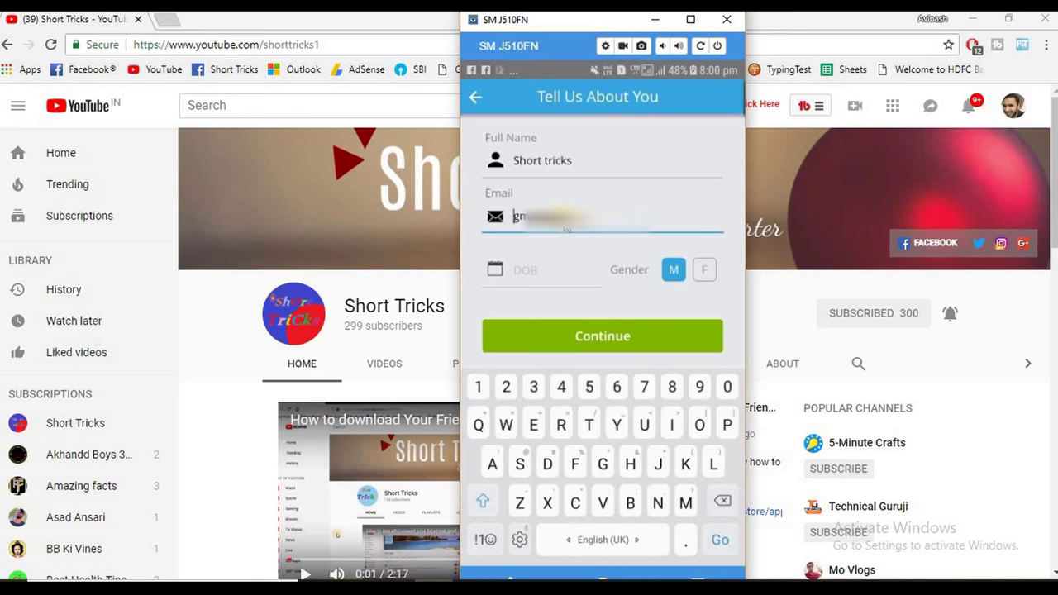
type("tt")
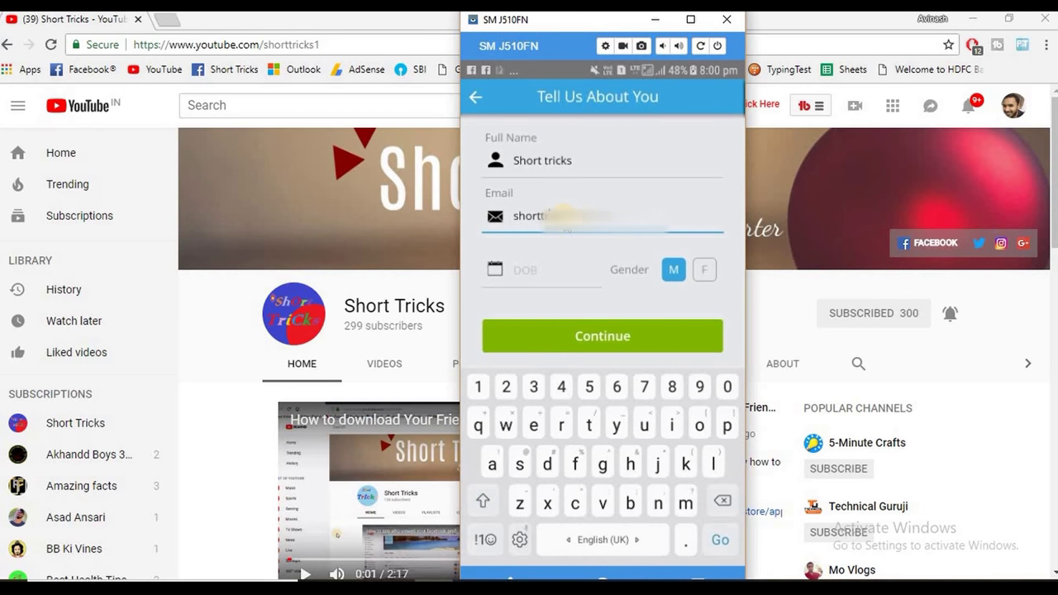
type("ricks1")
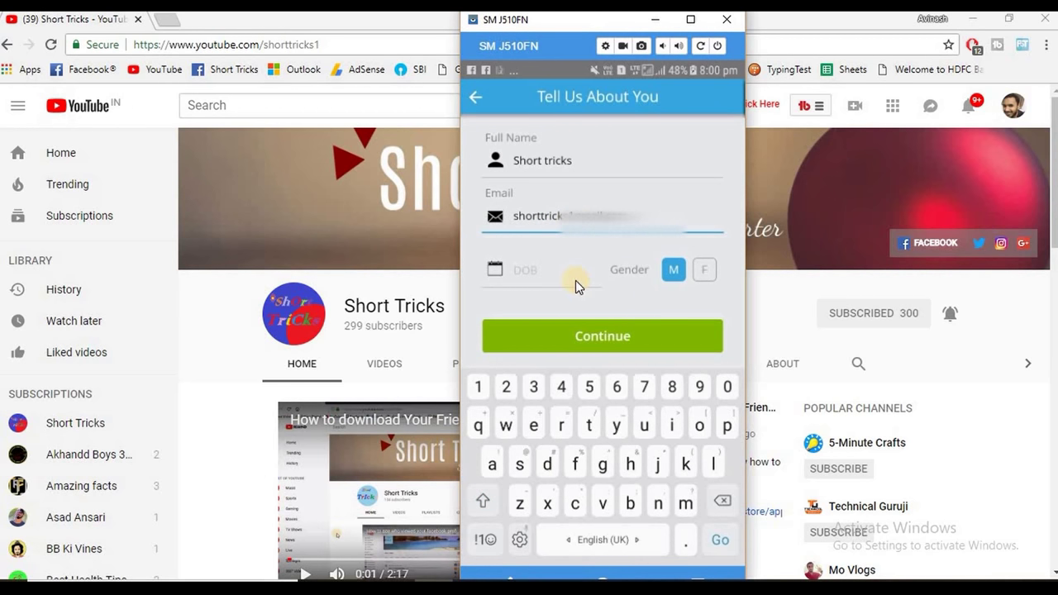
- Set the date of birth with the birth year rolled back to 2000, and choose male gender
left_click(574, 285)
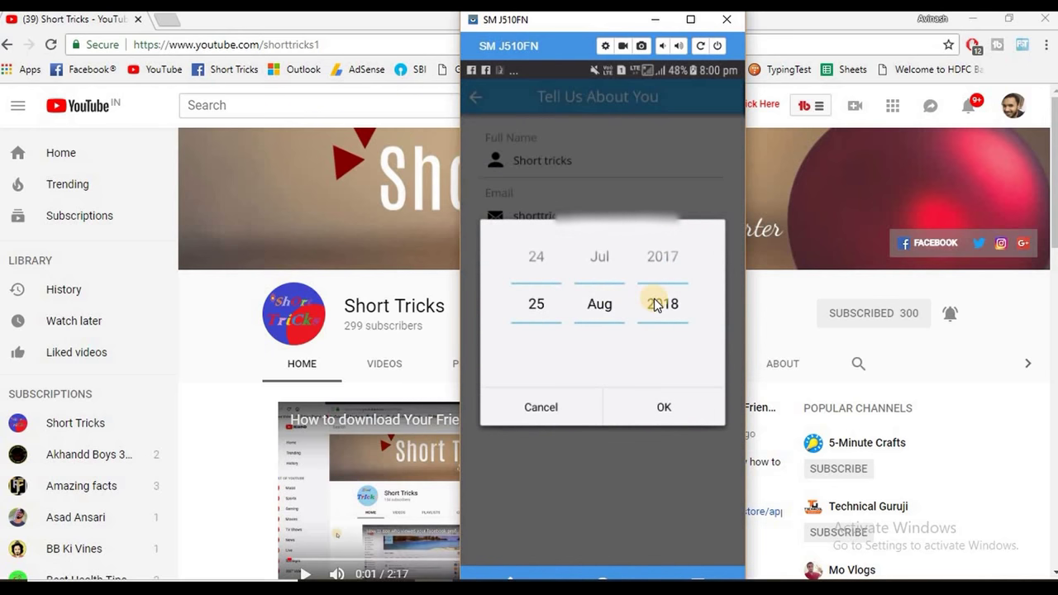
left_click_drag(654, 303, 663, 406)
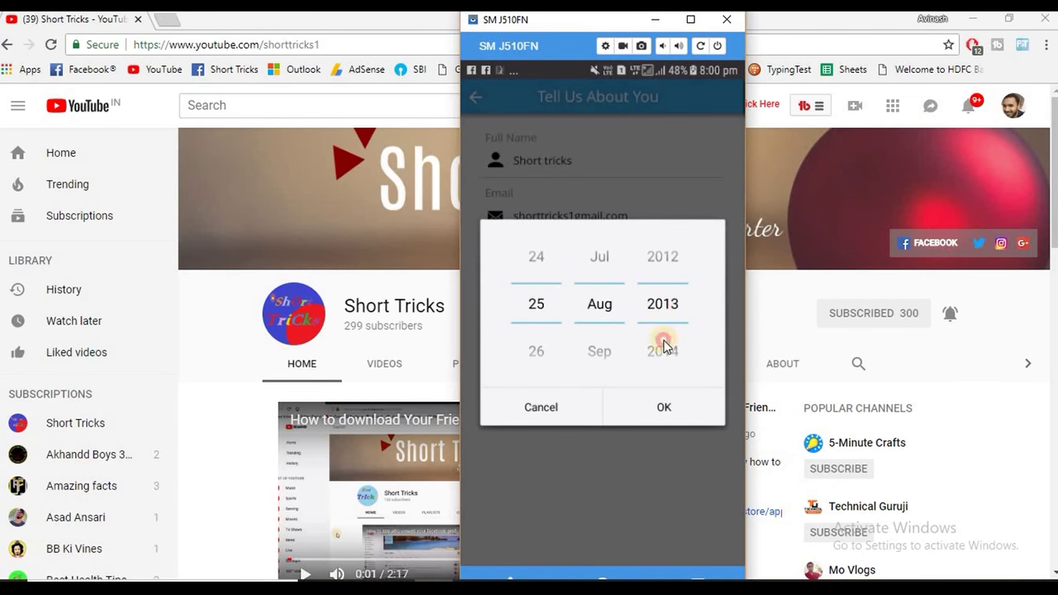
left_click_drag(666, 342, 680, 520)
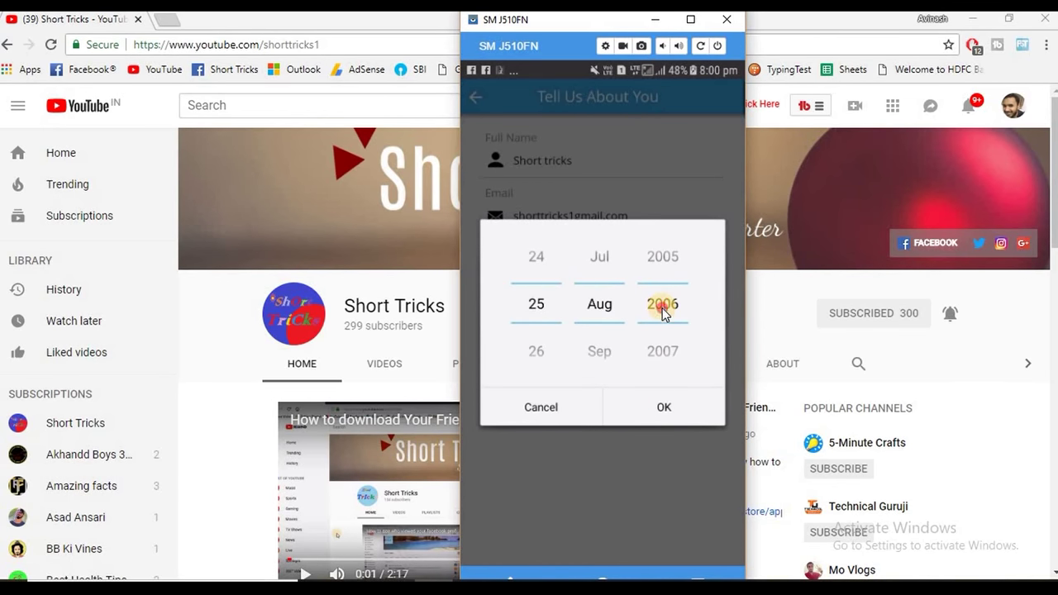
left_click_drag(661, 302, 683, 475)
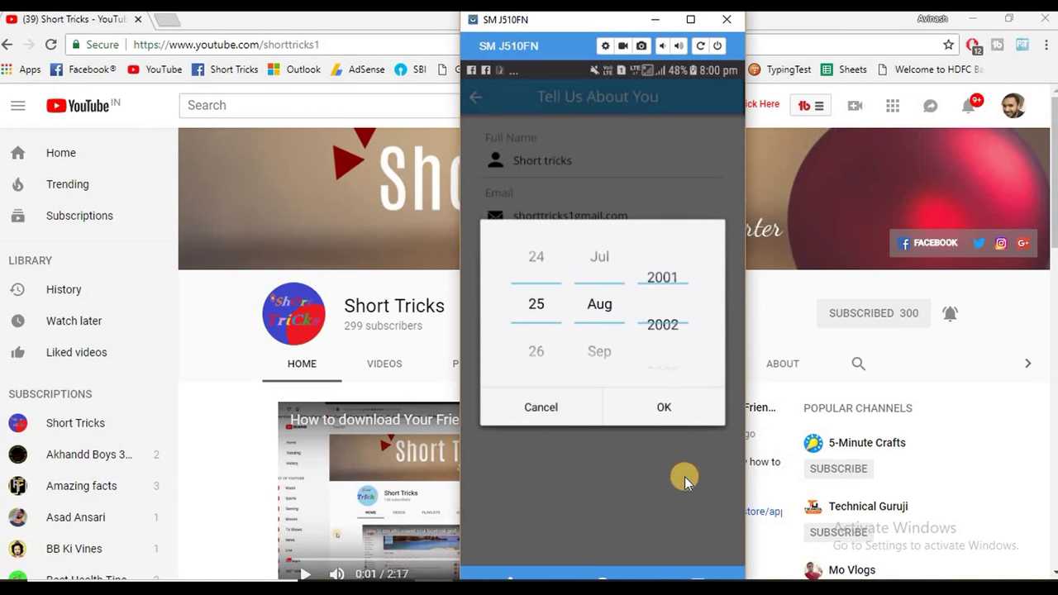
left_click(665, 406)
left_click(672, 269)
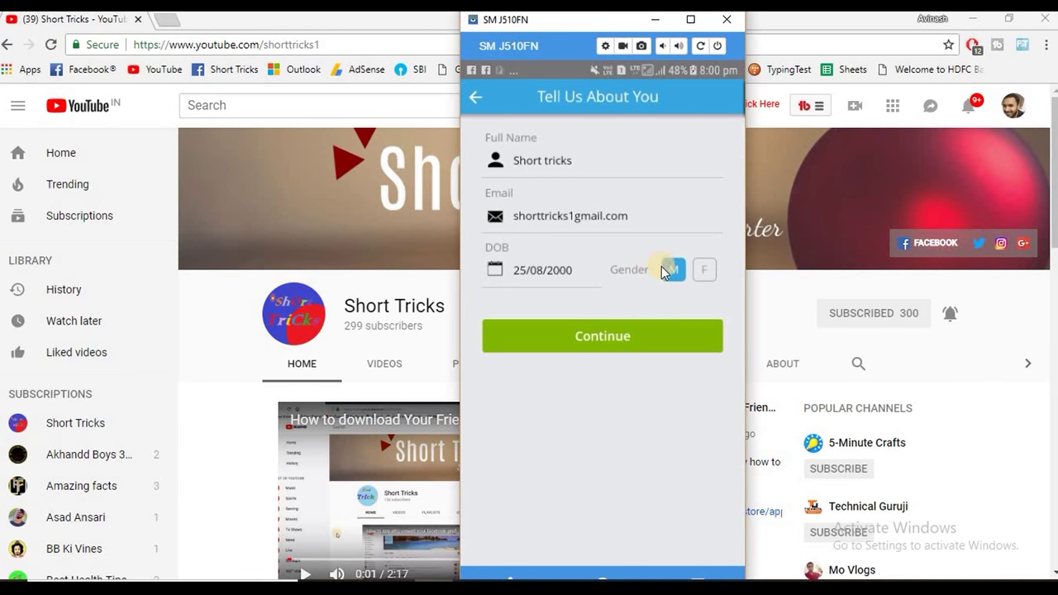
- Submit the profile, adding the missing @ to the email before resubmitting
left_click(599, 335)
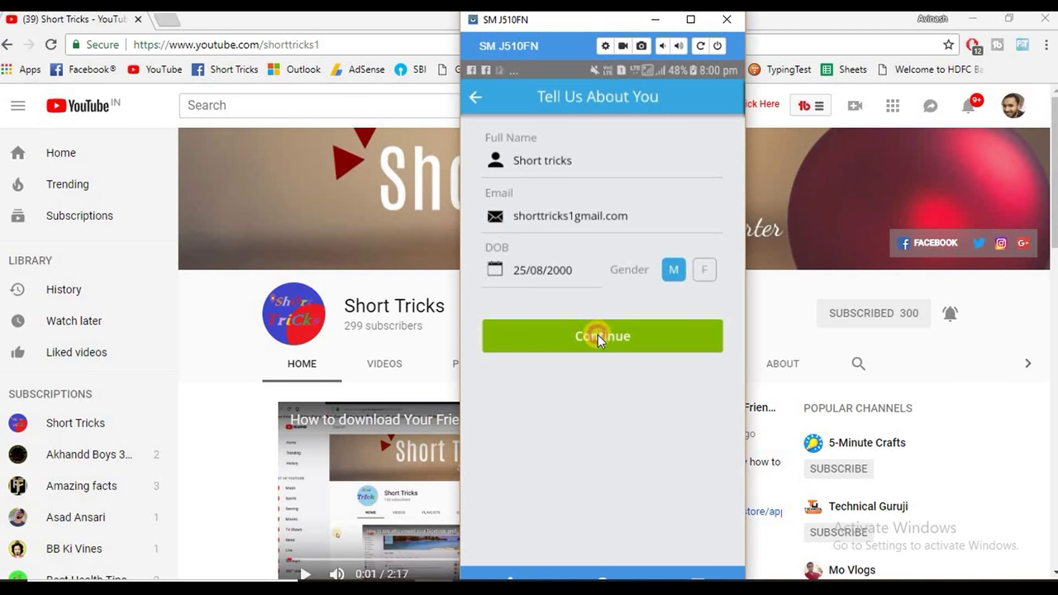
left_click(573, 214)
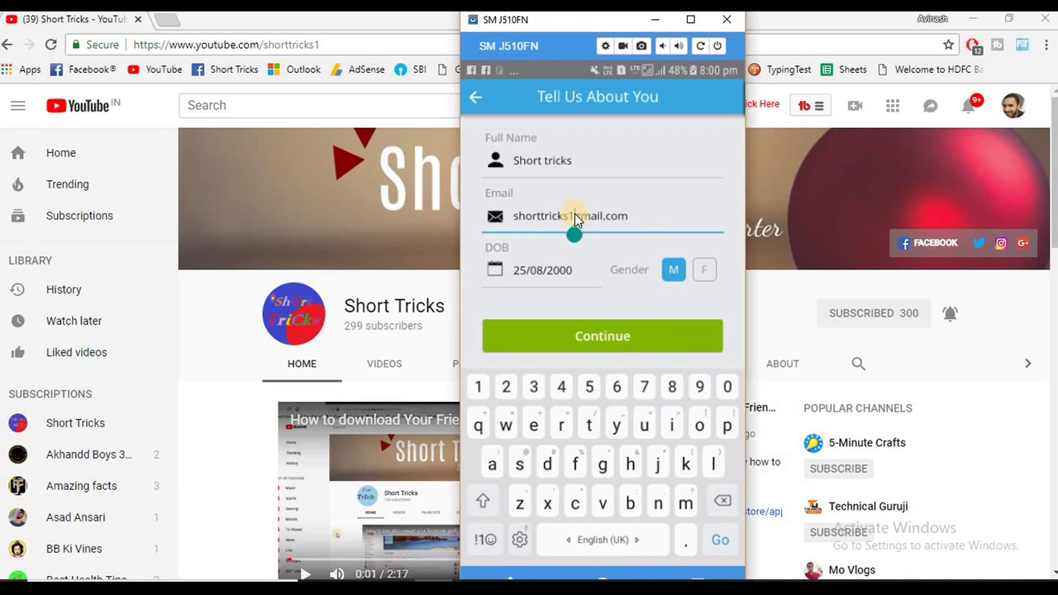
type("@")
left_click(583, 330)
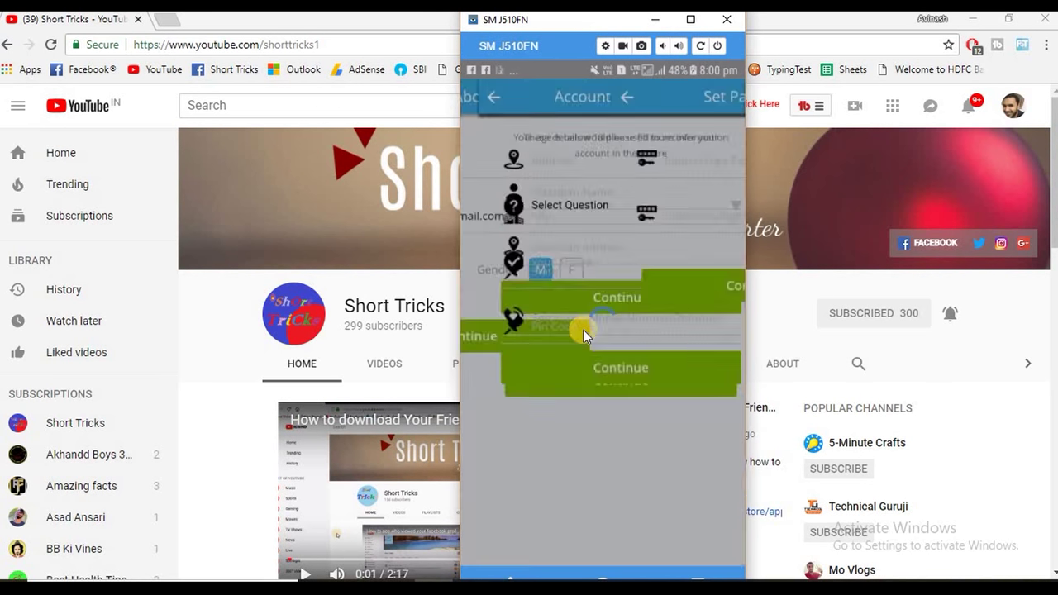
- Enter a six-digit app passcode, confirm it in the second field, and save it
left_click(554, 165)
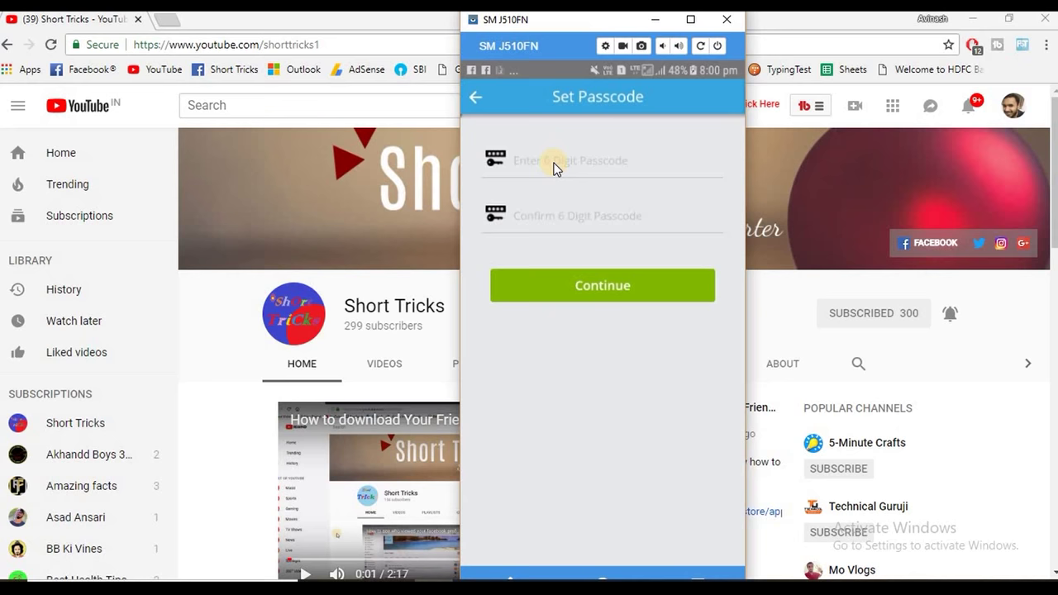
type("123456")
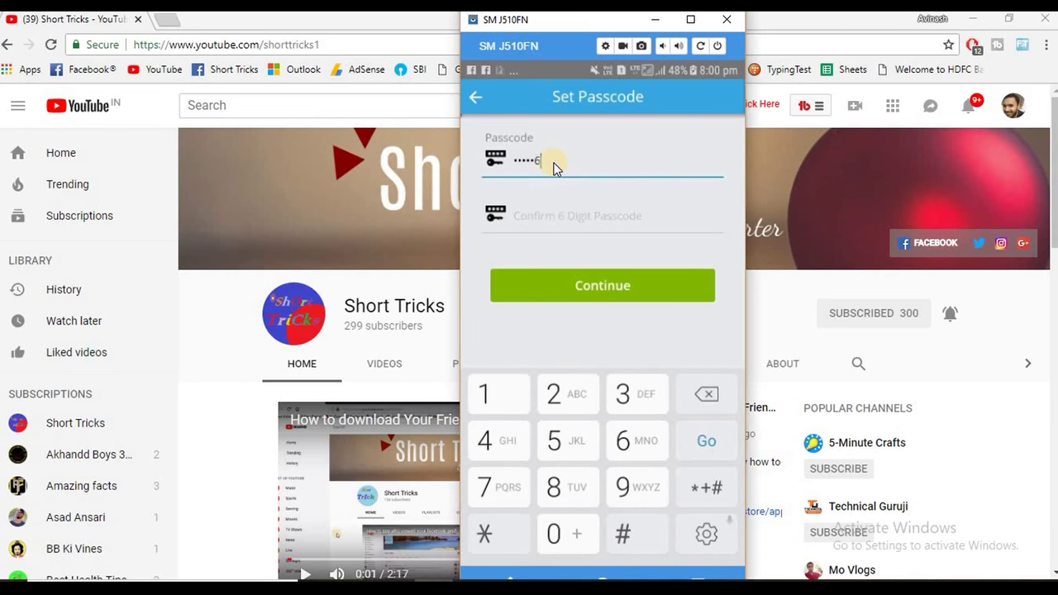
left_click(543, 215)
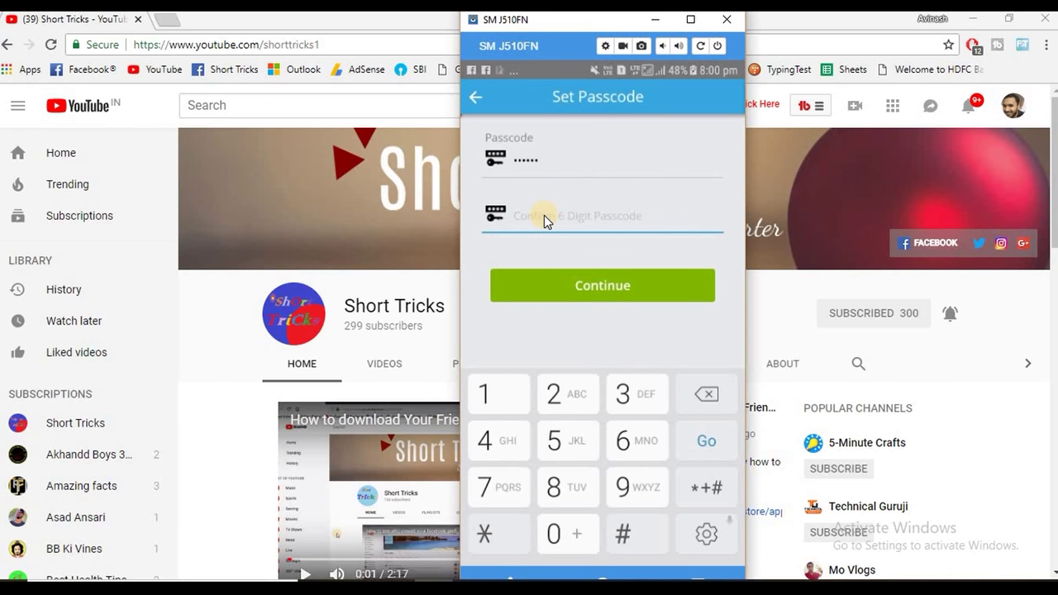
type("123456")
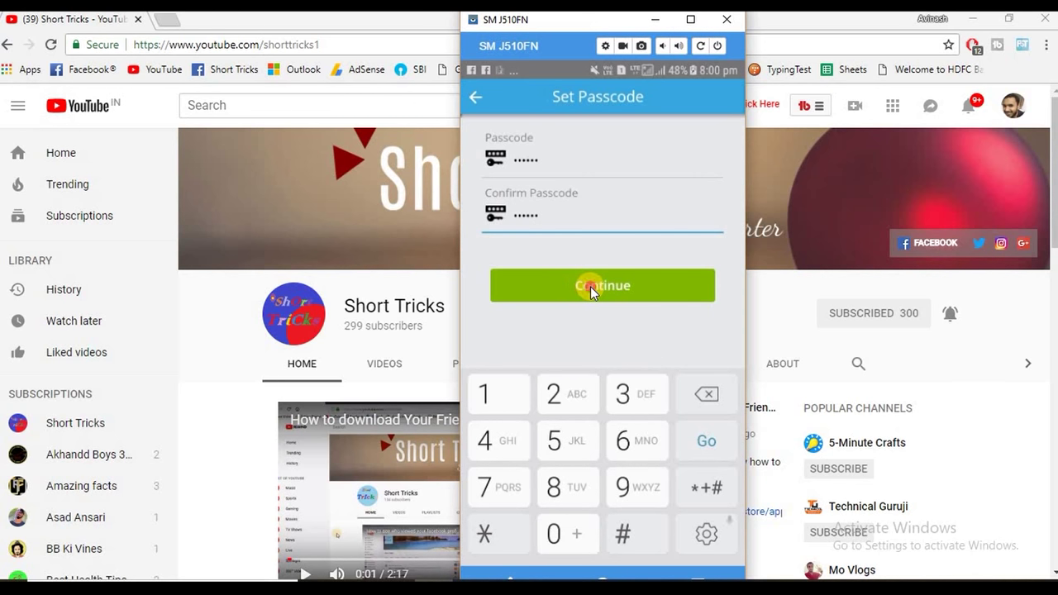
left_click(590, 286)
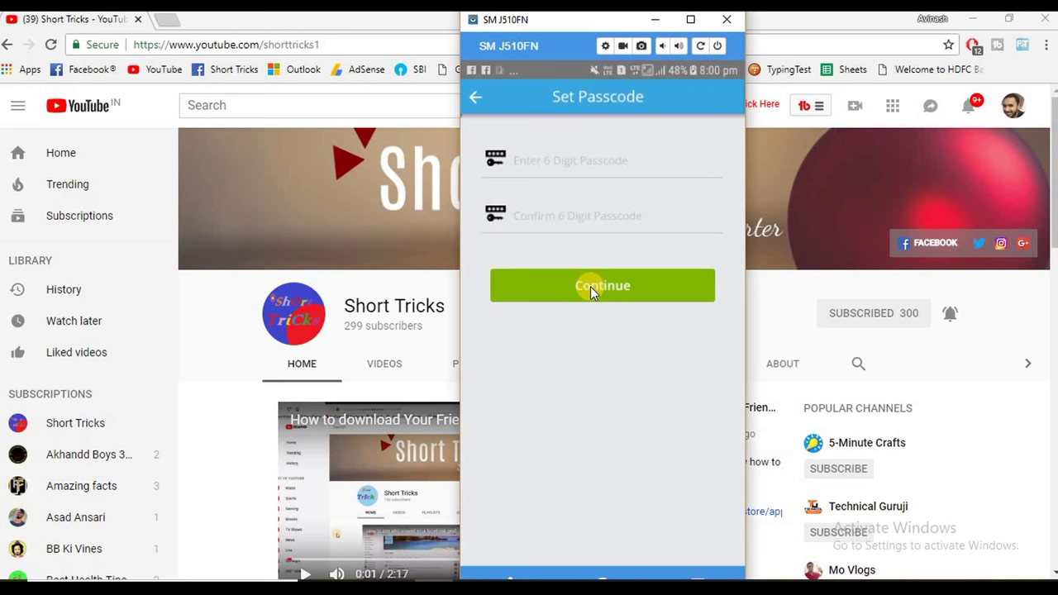
- Dismiss the wallet tutorial, start wallet registration, and choose Aadhaar Number for KYC
left_click(551, 159)
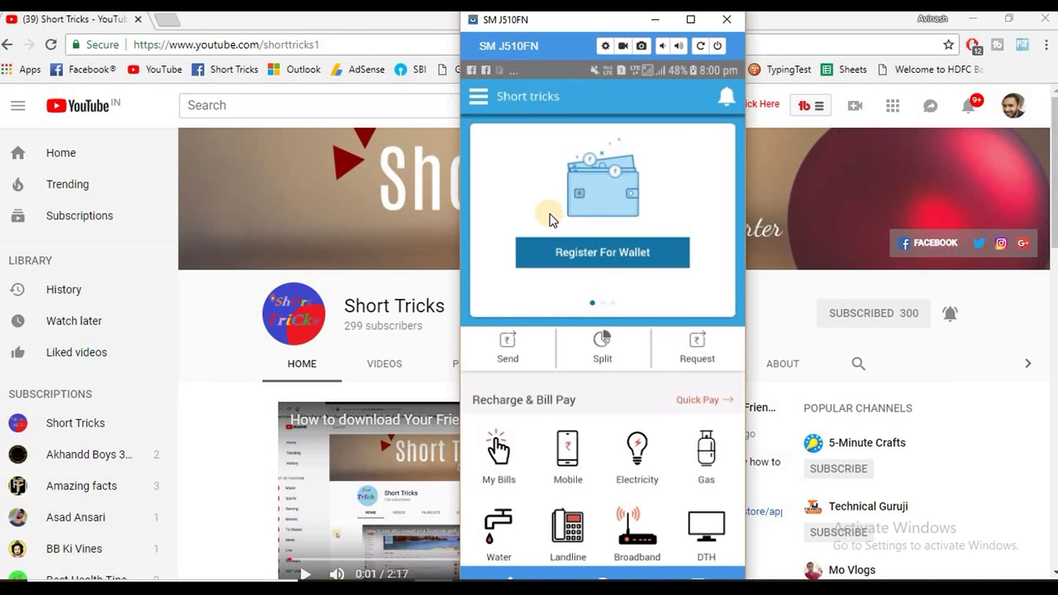
left_click(589, 251)
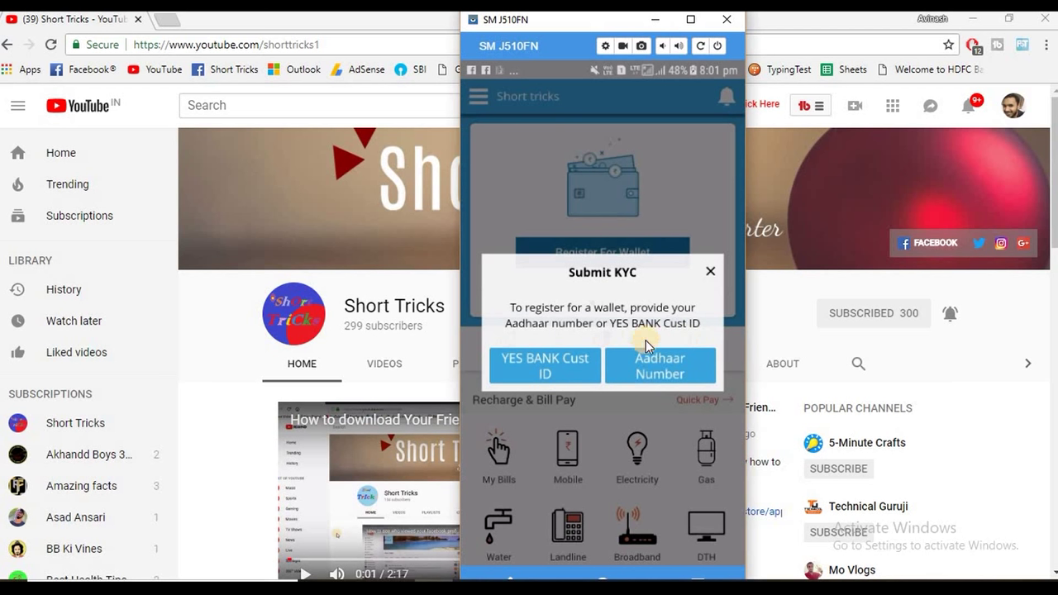
left_click(663, 381)
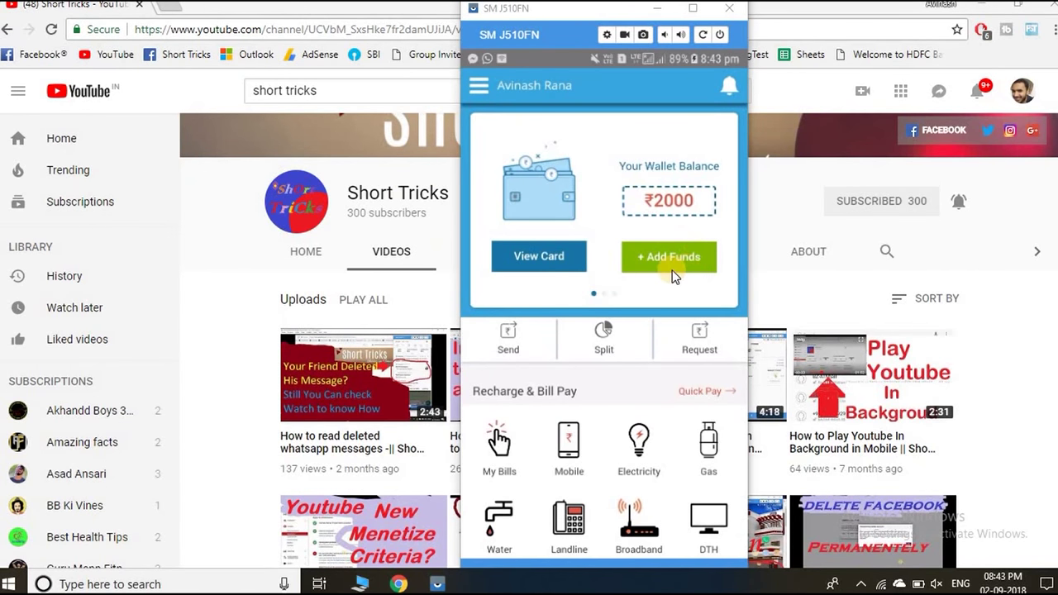
left_click(670, 259)
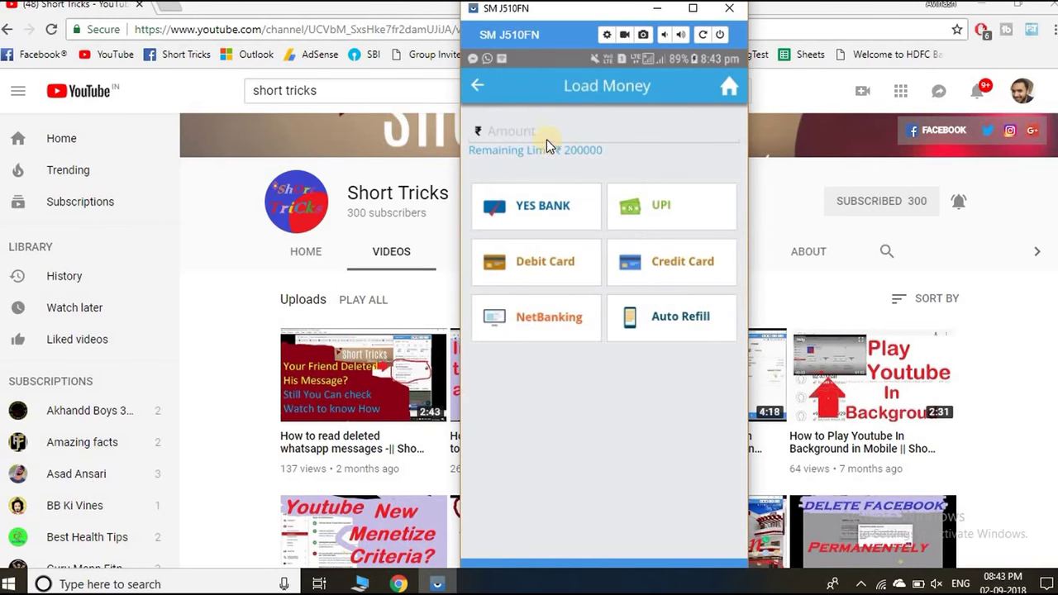
left_click(544, 139)
type("1")
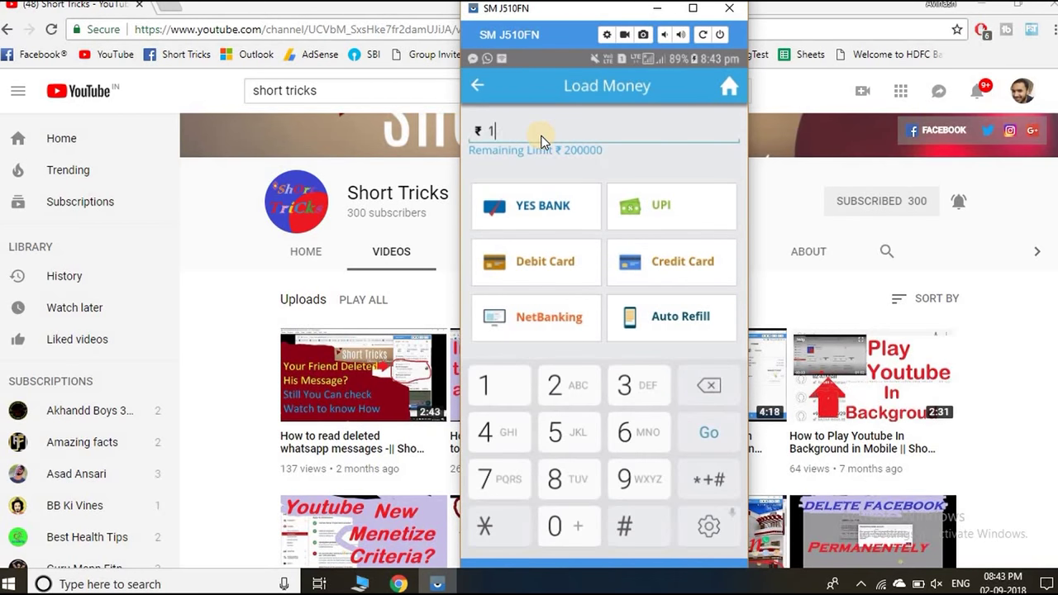
type("000")
left_click(673, 262)
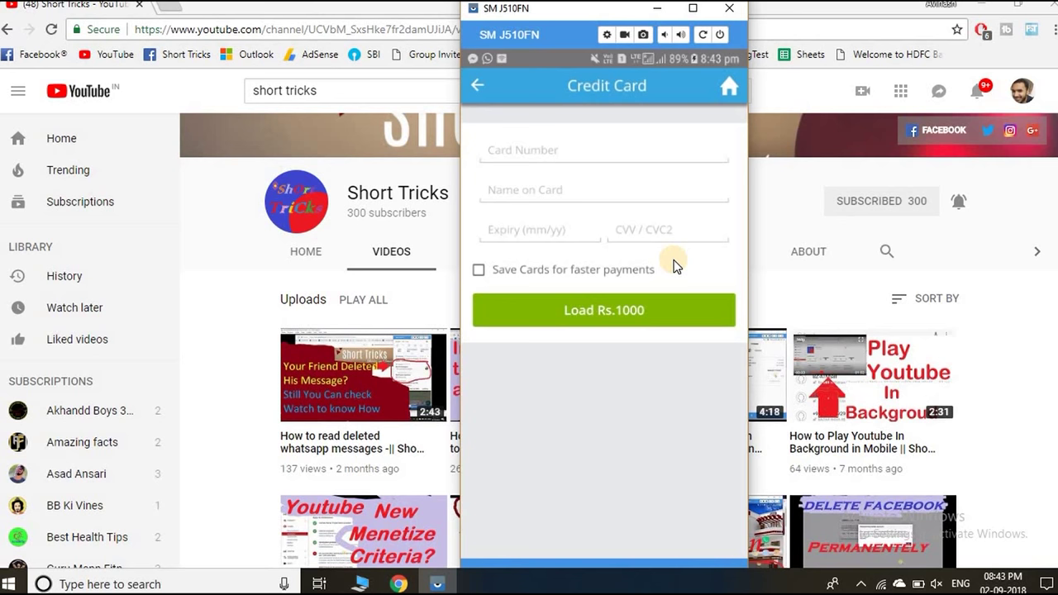
- Return to the wallet home and view the wallet's card details
right_click(560, 140)
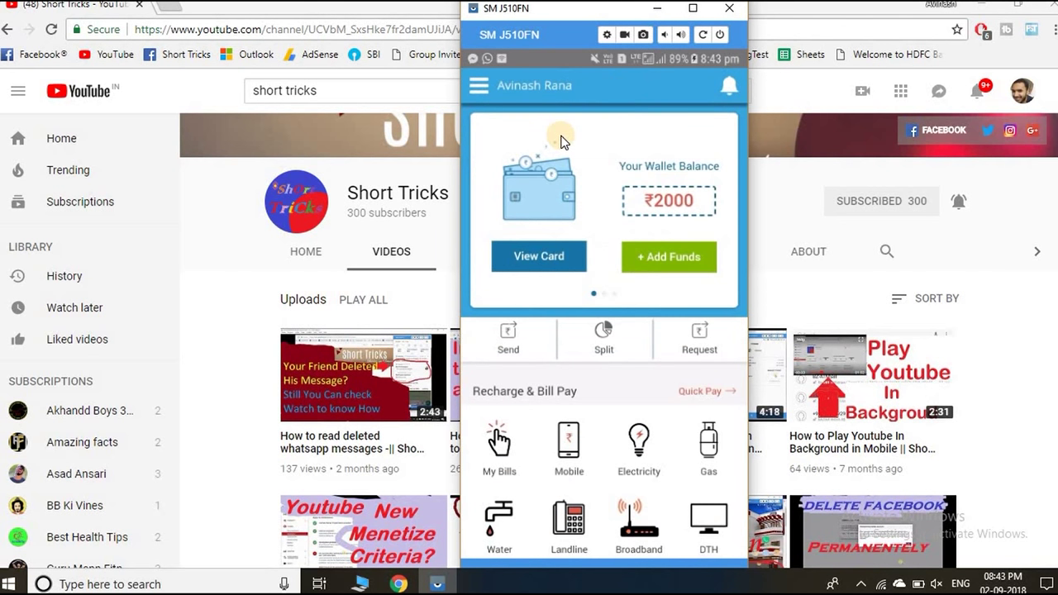
left_click(534, 260)
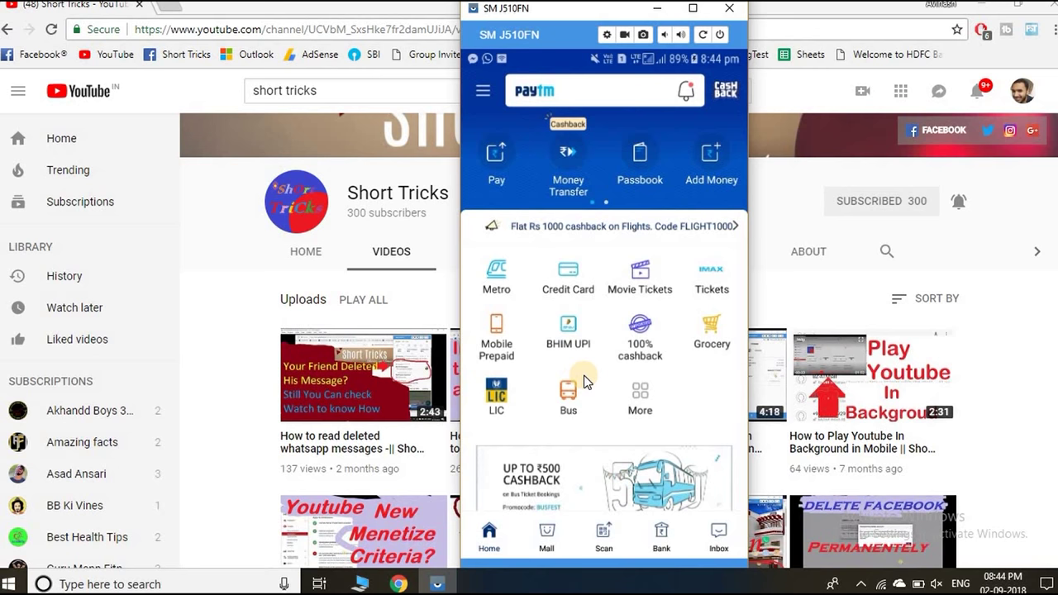
- From Passbook, dismiss the App Lock prompt and open the Paytm Bank Savings Account (₹51.42)
left_click(639, 166)
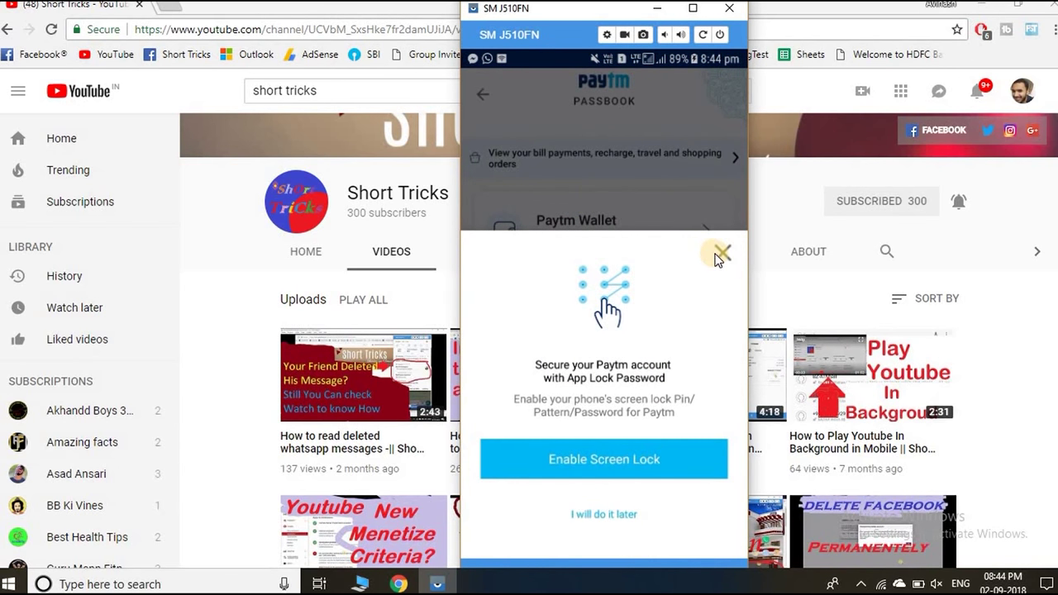
left_click(723, 252)
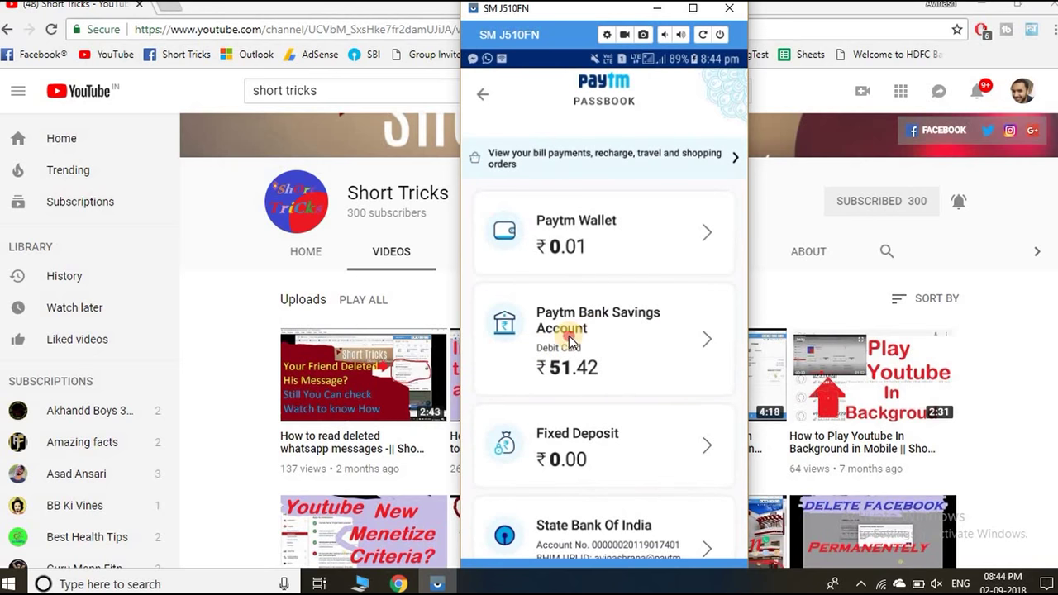
left_click(568, 336)
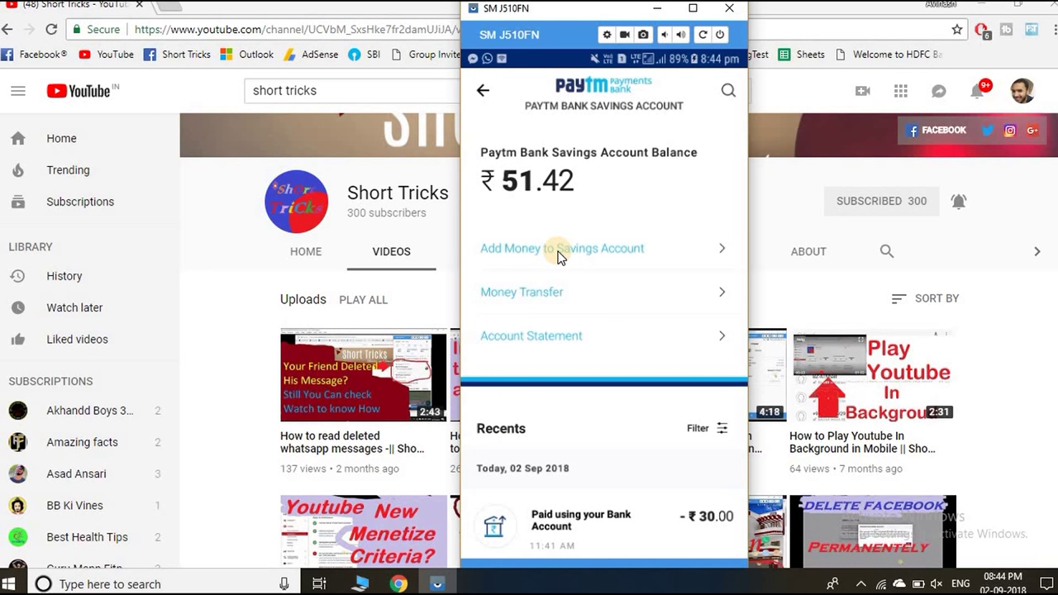
- Enter ₹1,000 to add to the Paytm Bank Savings account and review the source options
left_click(559, 251)
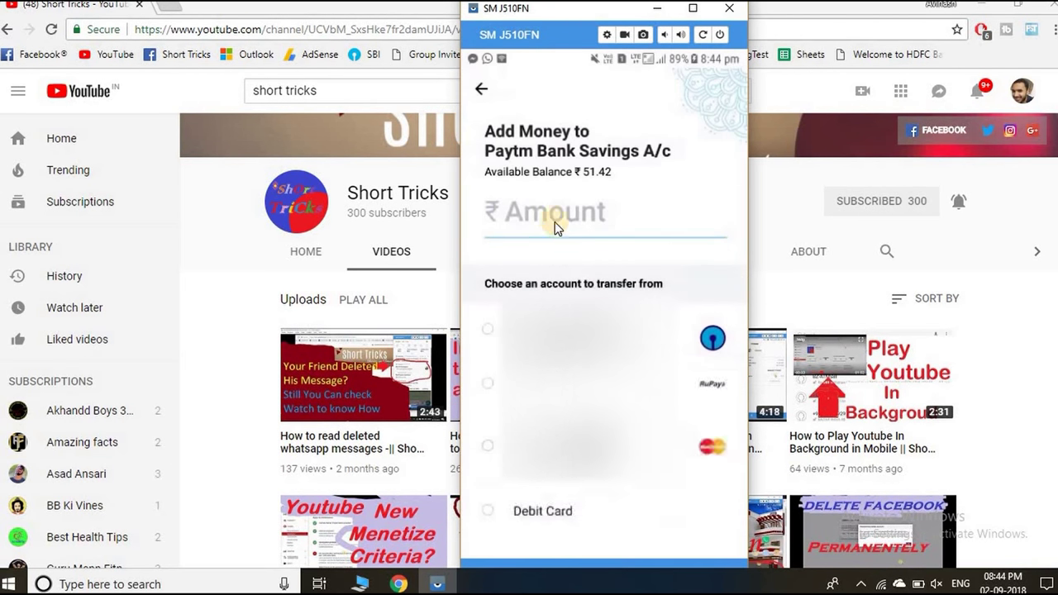
type("100")
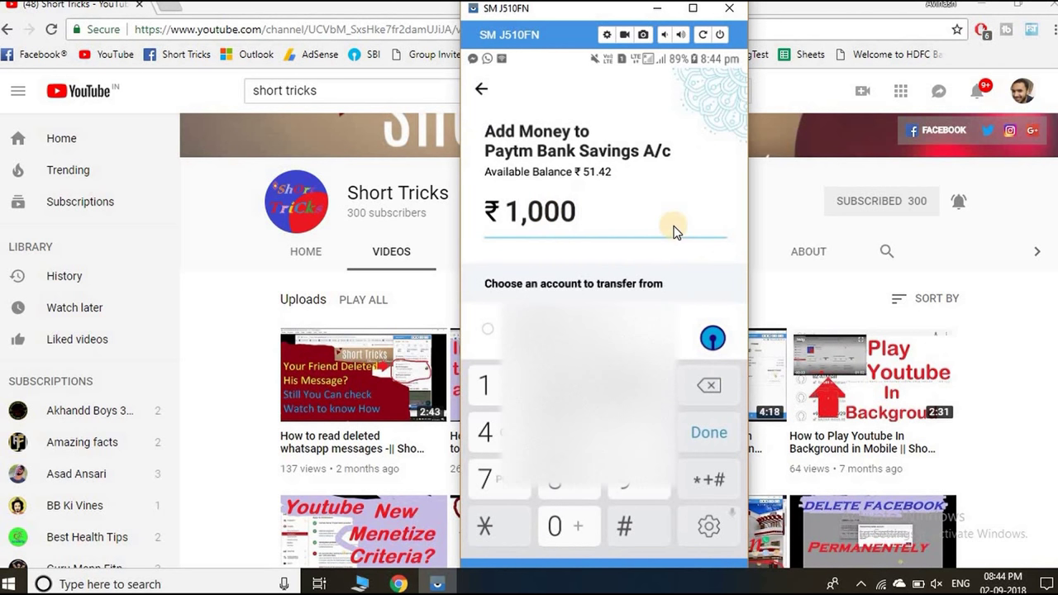
key("Escape")
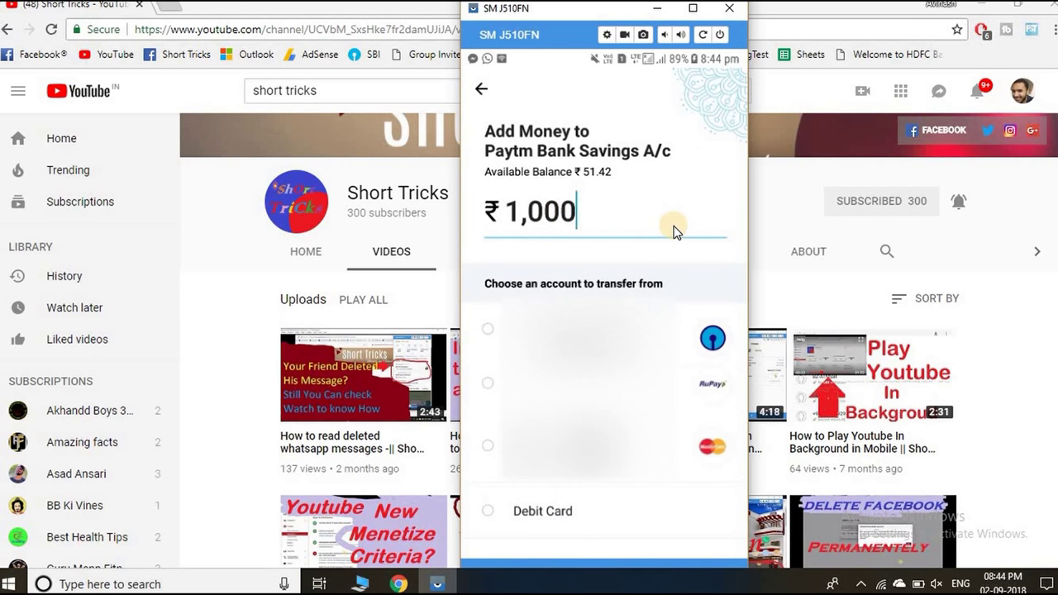
scroll(675, 232, "down", 2)
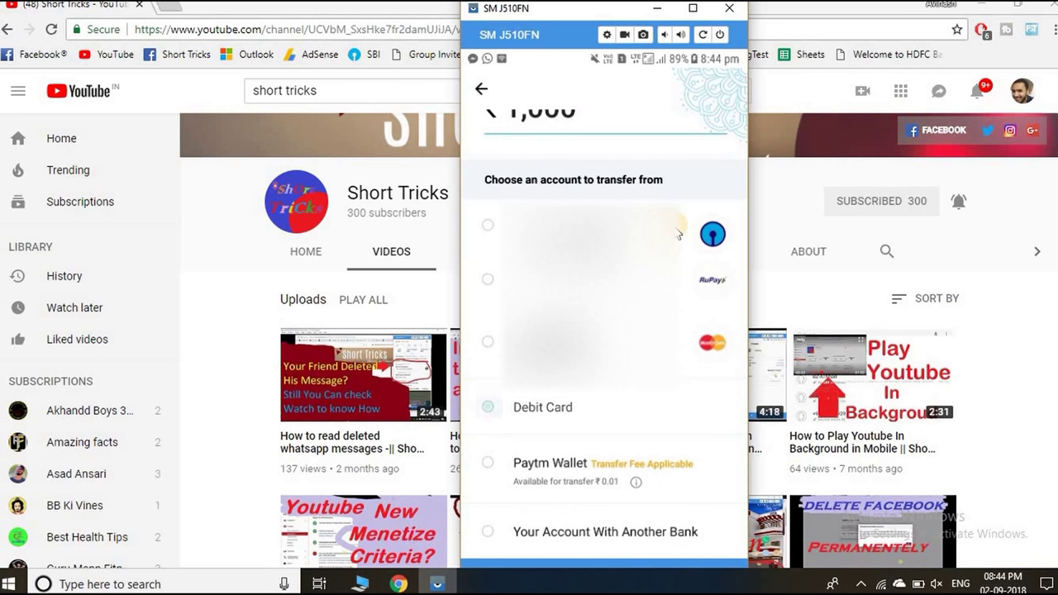